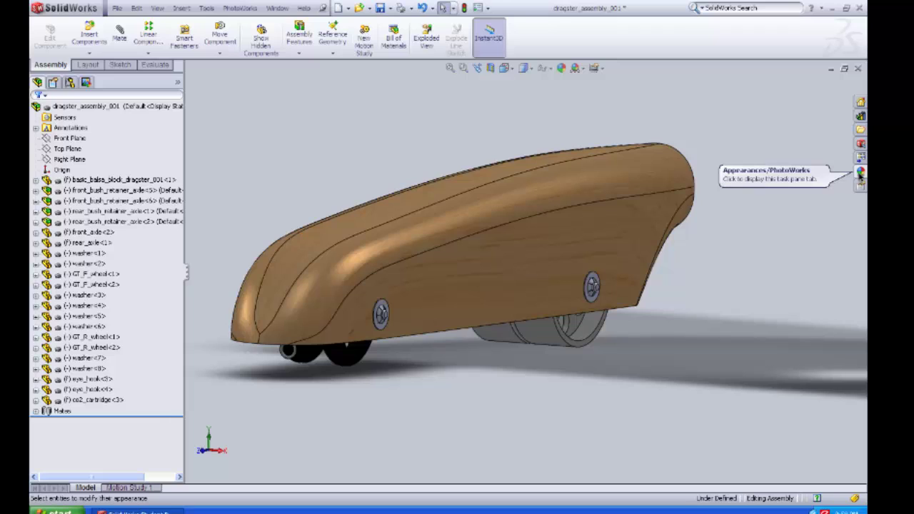
Apply the white Painted > Car appearance from the pinned Appearances pane to the dragster's balsa body
{"action": "left_click", "coordinate": [860, 173]}
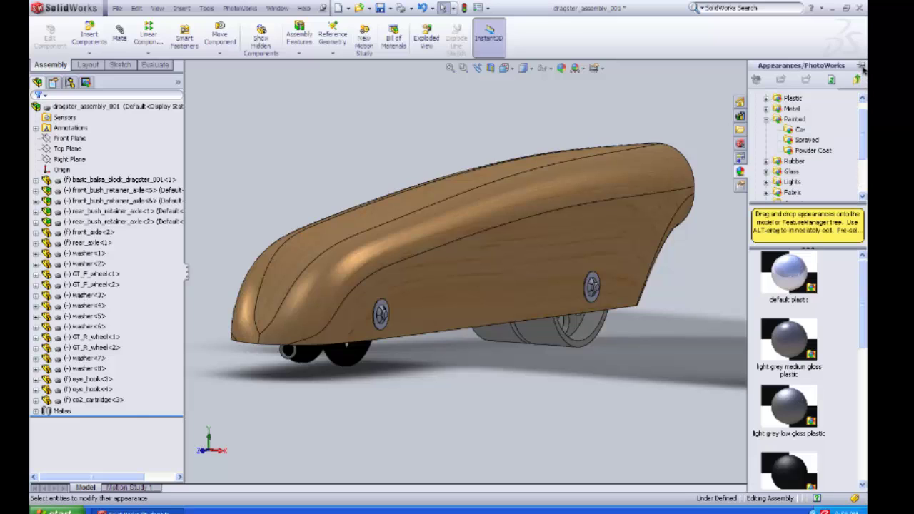
{"action": "left_click", "coordinate": [861, 66]}
{"action": "left_click", "coordinate": [798, 130]}
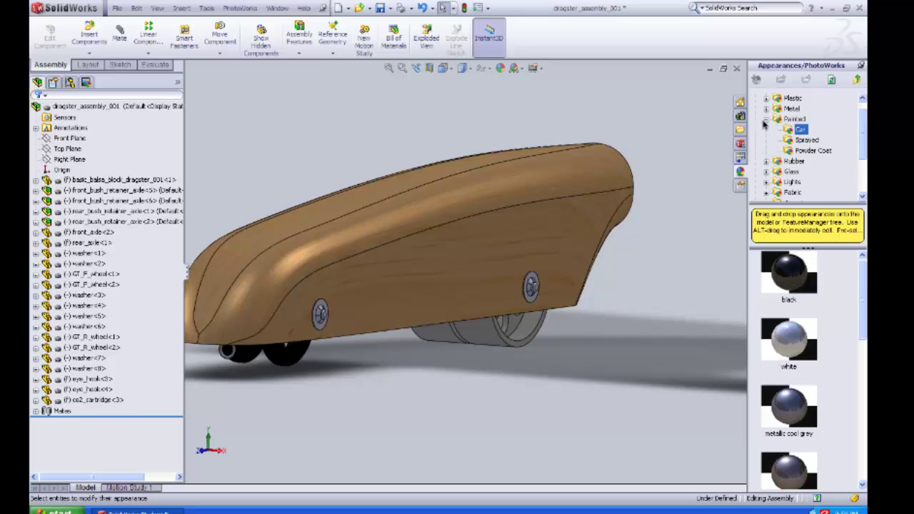
{"action": "left_click", "coordinate": [766, 120]}
{"action": "scroll", "coordinate": [780, 164], "scroll_direction": "down", "scroll_amount": 1}
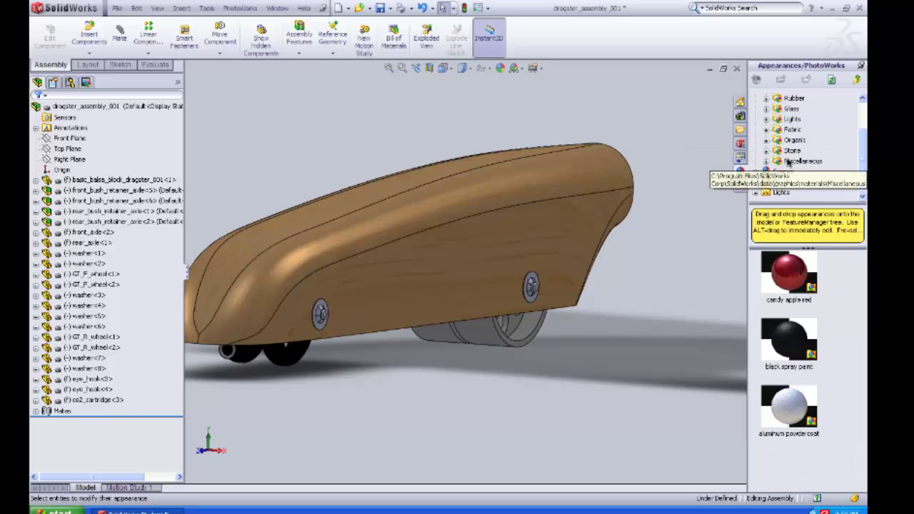
{"action": "scroll", "coordinate": [782, 163], "scroll_direction": "up", "scroll_amount": 2}
{"action": "left_click", "coordinate": [766, 129]}
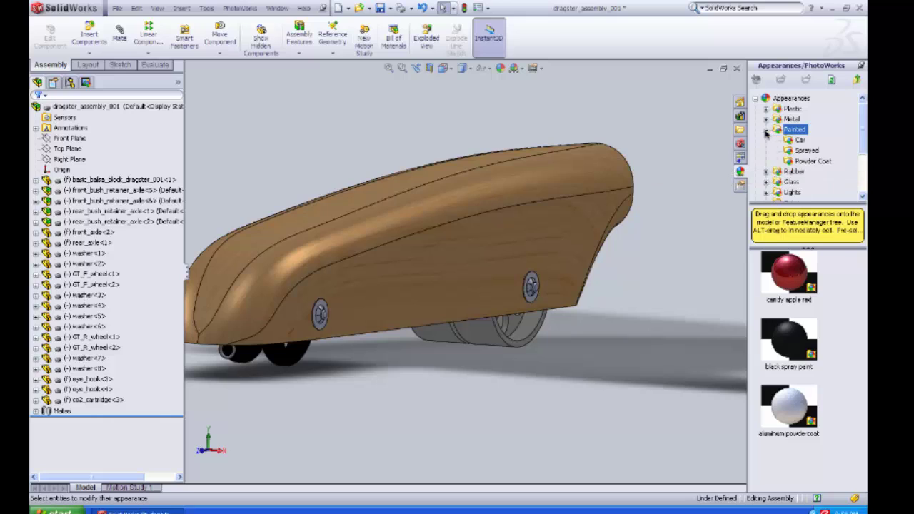
{"action": "left_click", "coordinate": [797, 140]}
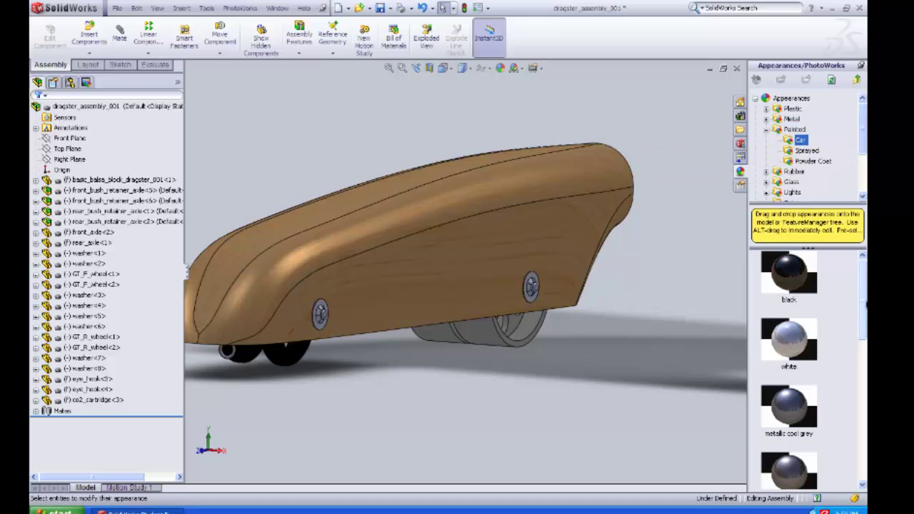
{"action": "scroll", "coordinate": [862, 314], "scroll_direction": "down", "scroll_amount": 2}
{"action": "scroll", "coordinate": [862, 314], "scroll_direction": "up", "scroll_amount": 1}
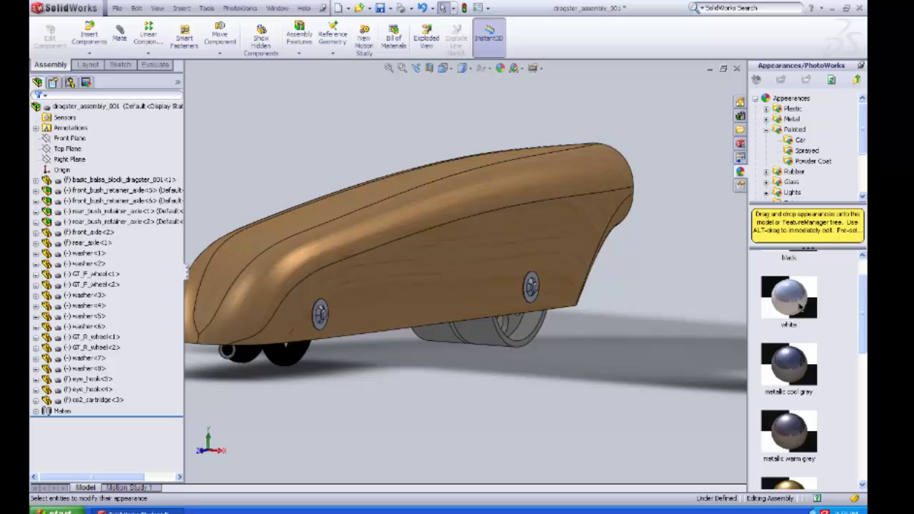
{"action": "left_click", "coordinate": [799, 304]}
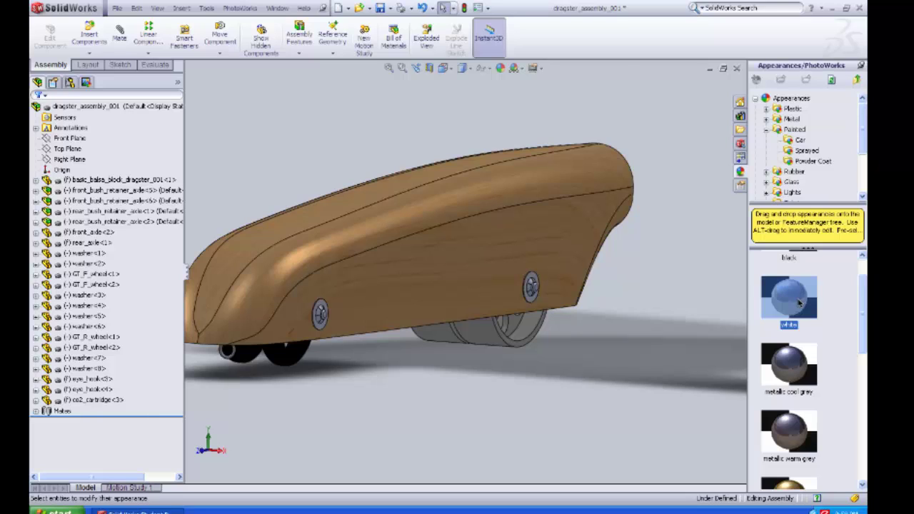
{"action": "left_click_drag", "start_coordinate": [800, 300], "coordinate": [114, 181]}
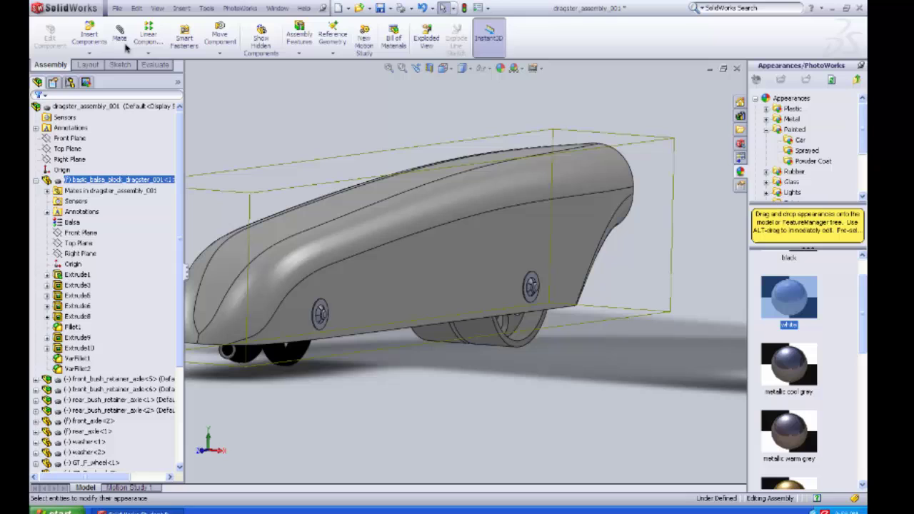
Render a PhotoWorks area over the dragster's nose, then switch to the isometric view
{"action": "left_click", "coordinate": [284, 151]}
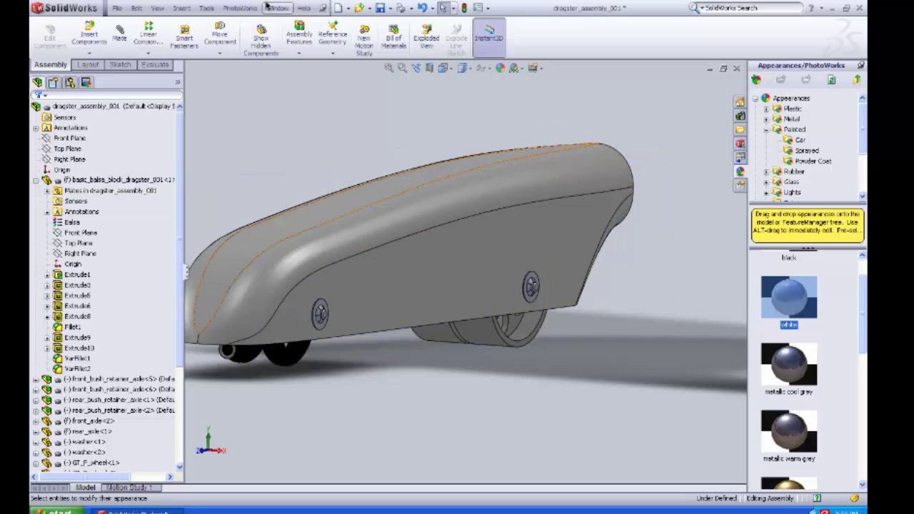
{"action": "left_click", "coordinate": [240, 8]}
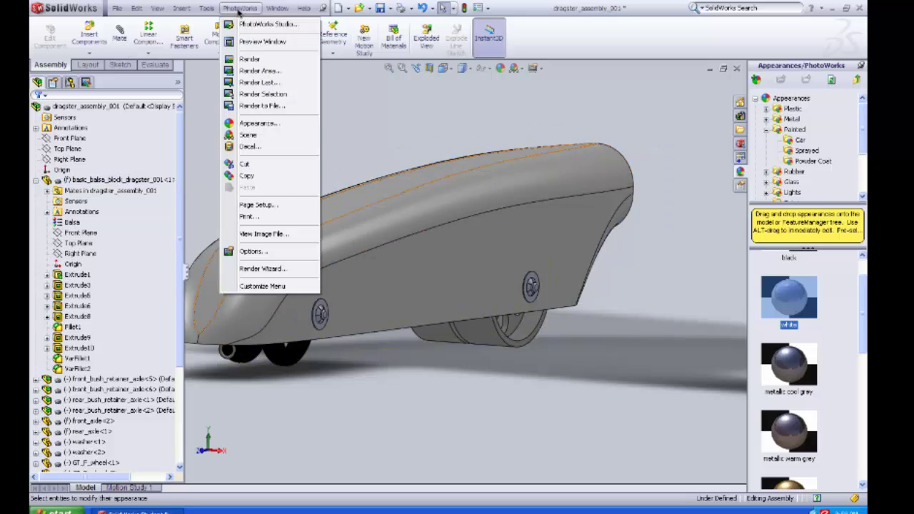
{"action": "left_click", "coordinate": [250, 71]}
{"action": "left_click_drag", "start_coordinate": [396, 375], "coordinate": [221, 240]}
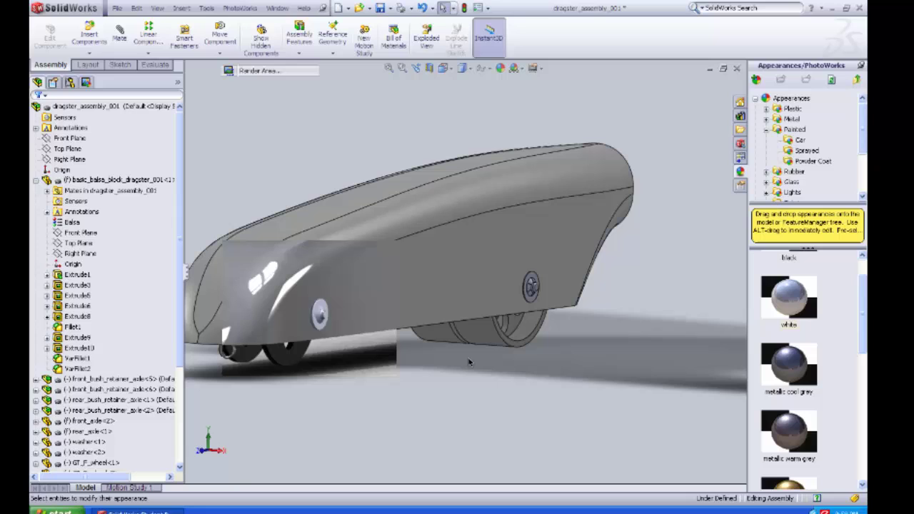
{"action": "key", "text": "ctrl+7"}
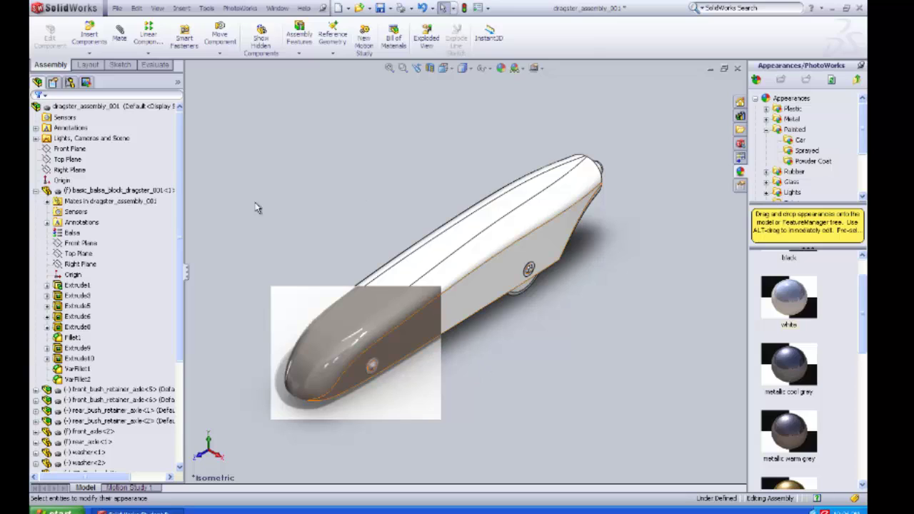
Apply the Plain White basic scene in the PhotoWorks Scene Editor
{"action": "left_click", "coordinate": [239, 7]}
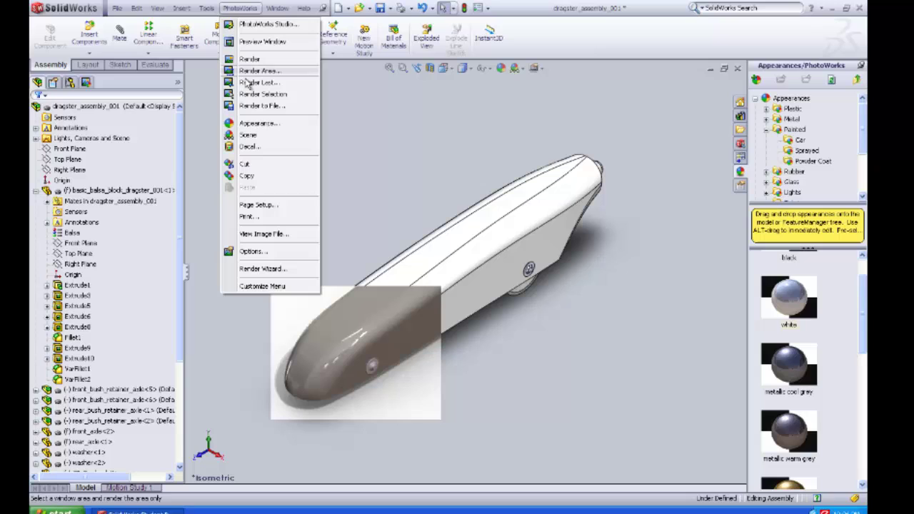
{"action": "left_click", "coordinate": [254, 142]}
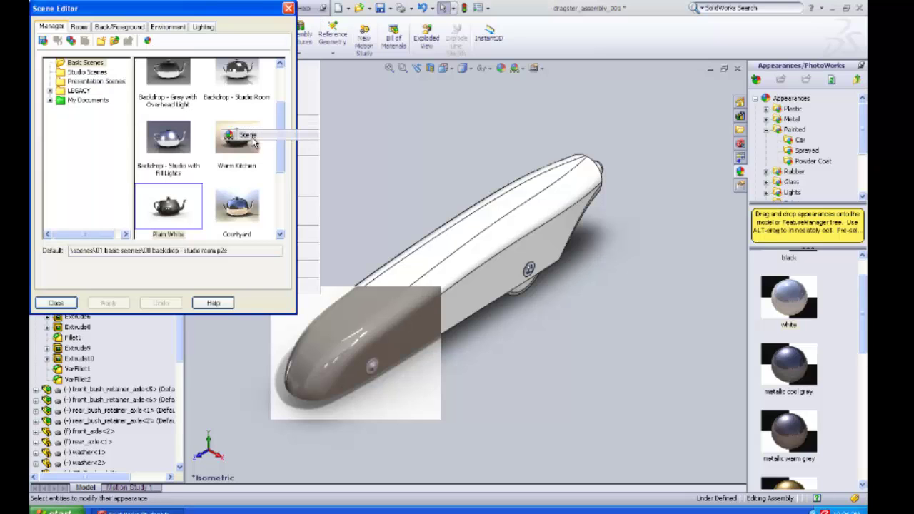
{"action": "mouse_move", "coordinate": [282, 121]}
{"action": "left_mouse_down"}
{"action": "mouse_move", "coordinate": [283, 192]}
{"action": "mouse_move", "coordinate": [282, 93]}
{"action": "mouse_move", "coordinate": [282, 139]}
{"action": "left_mouse_up"}
{"action": "left_click", "coordinate": [180, 141]}
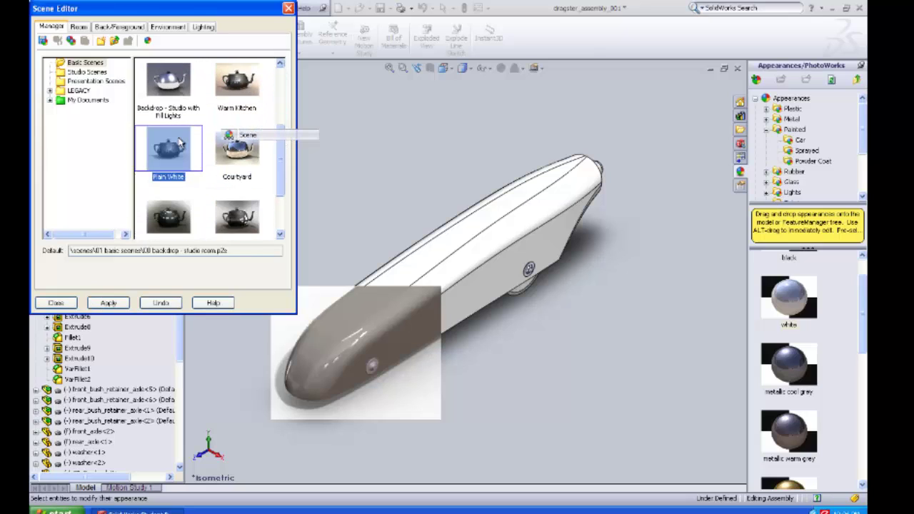
{"action": "left_click", "coordinate": [111, 306]}
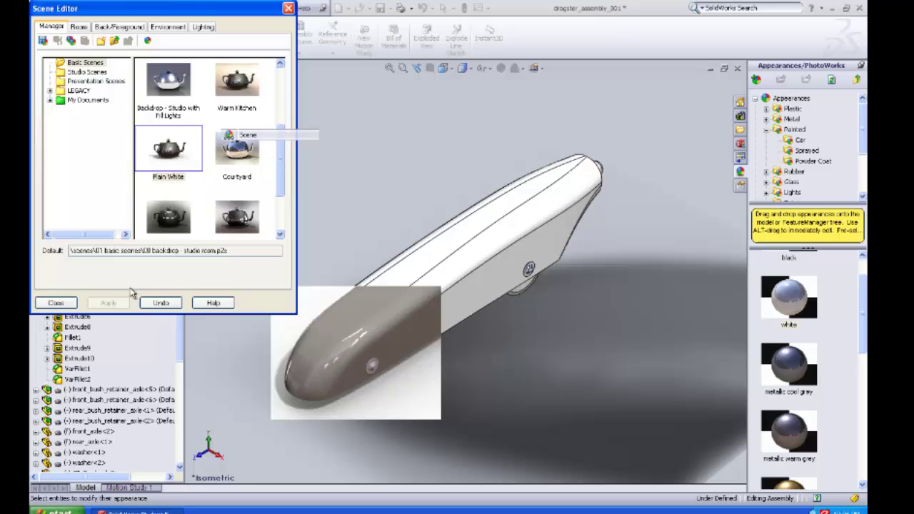
{"action": "left_click", "coordinate": [55, 303]}
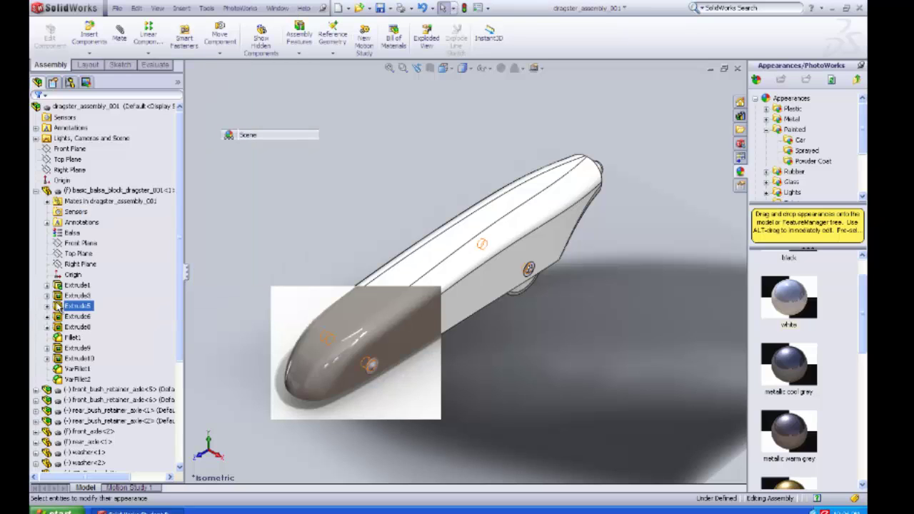
Render a rectangular PhotoWorks region over the white dragster in the Plain White scene
{"action": "left_click", "coordinate": [232, 8]}
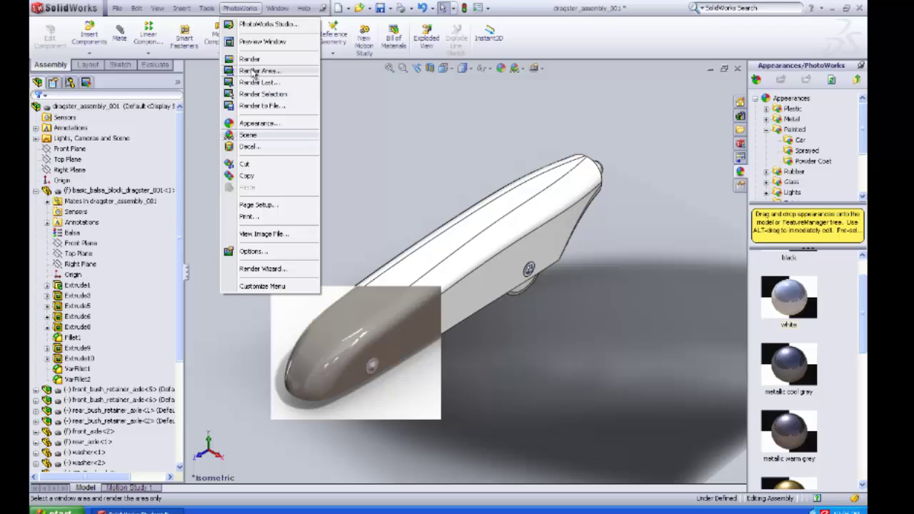
{"action": "left_click", "coordinate": [430, 185]}
{"action": "left_click_drag", "start_coordinate": [429, 179], "coordinate": [598, 330]}
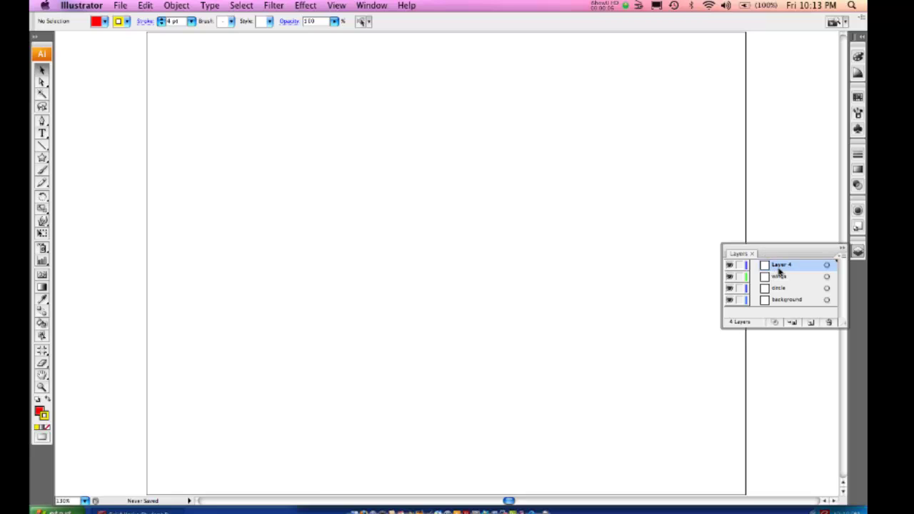
Delete the empty Layer 4 and add a new layer named 'wings' on top
{"action": "left_click_drag", "start_coordinate": [779, 267], "coordinate": [826, 324]}
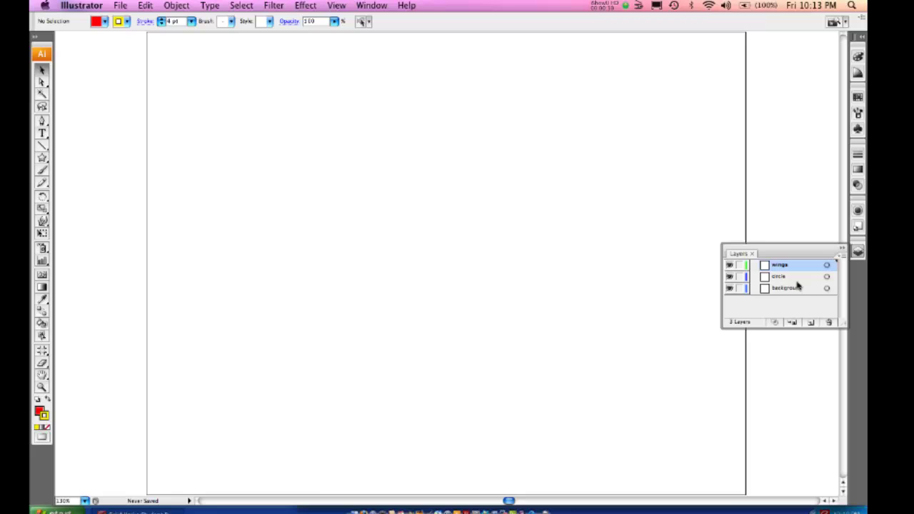
{"action": "left_click", "coordinate": [811, 323]}
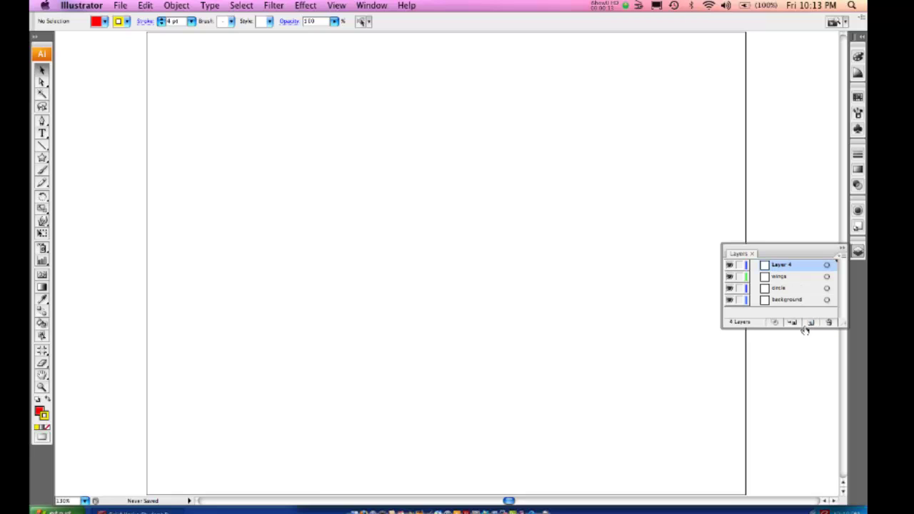
{"action": "double_click", "coordinate": [781, 266]}
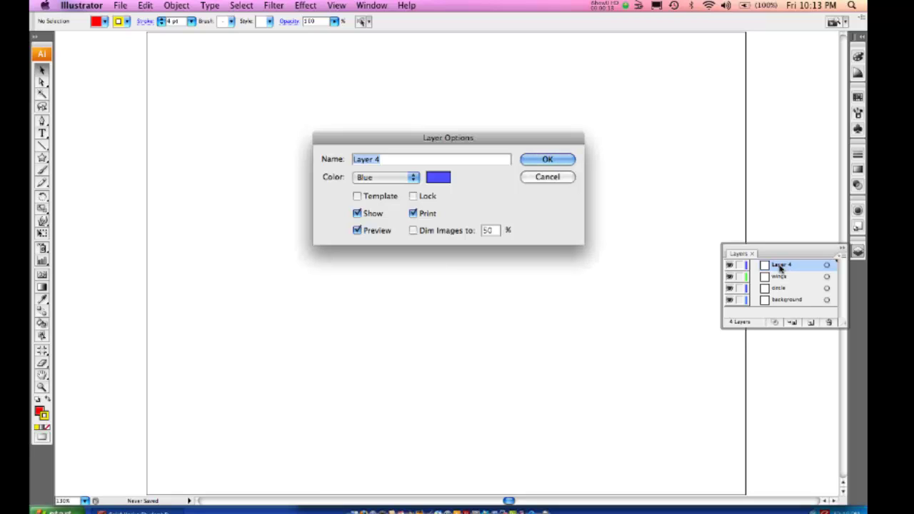
{"action": "type", "text": "wings"}
{"action": "key", "text": "Return"}
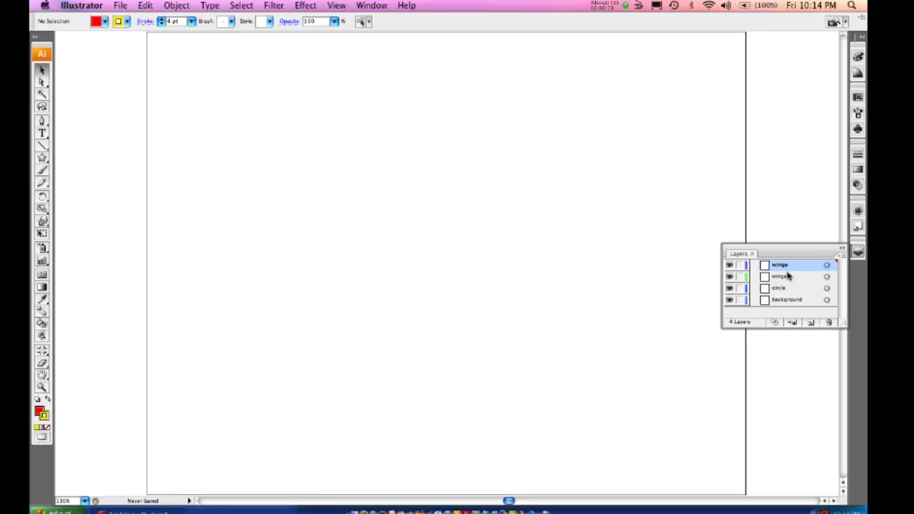
Rename the top layer to 'star'
{"action": "double_click", "coordinate": [781, 267]}
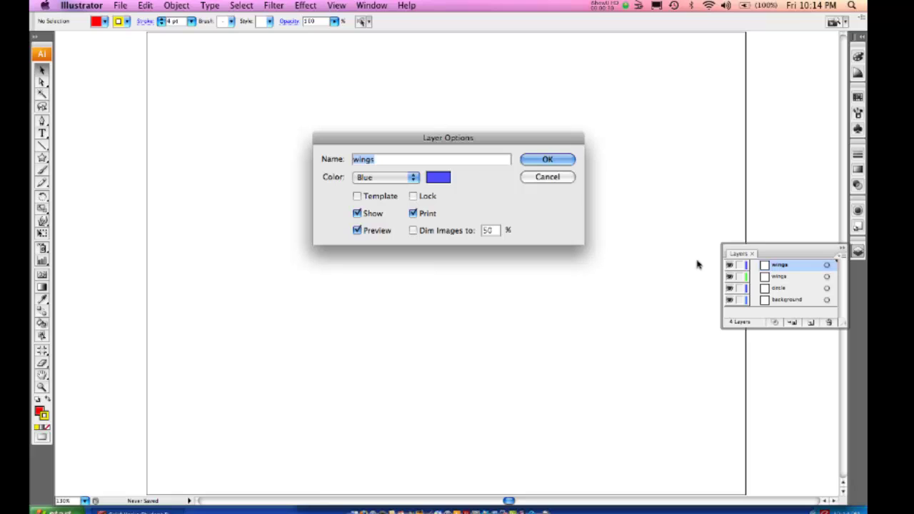
{"action": "type", "text": "star"}
{"action": "key", "text": "Return"}
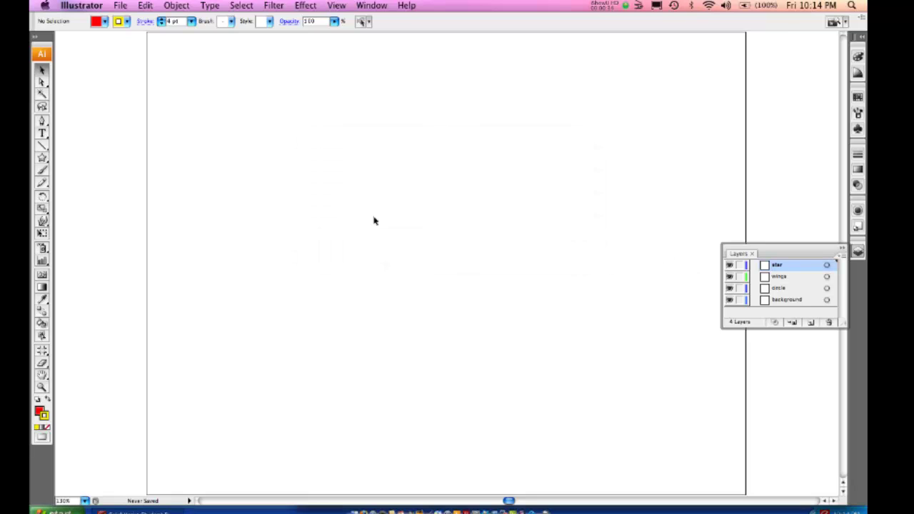
Draw a red five-pointed star with a yellow 4 pt outline in the artboard's upper-left area
{"action": "left_click", "coordinate": [43, 159]}
{"action": "left_click_drag", "start_coordinate": [43, 159], "coordinate": [82, 210]}
{"action": "left_click_drag", "start_coordinate": [290, 204], "coordinate": [312, 229]}
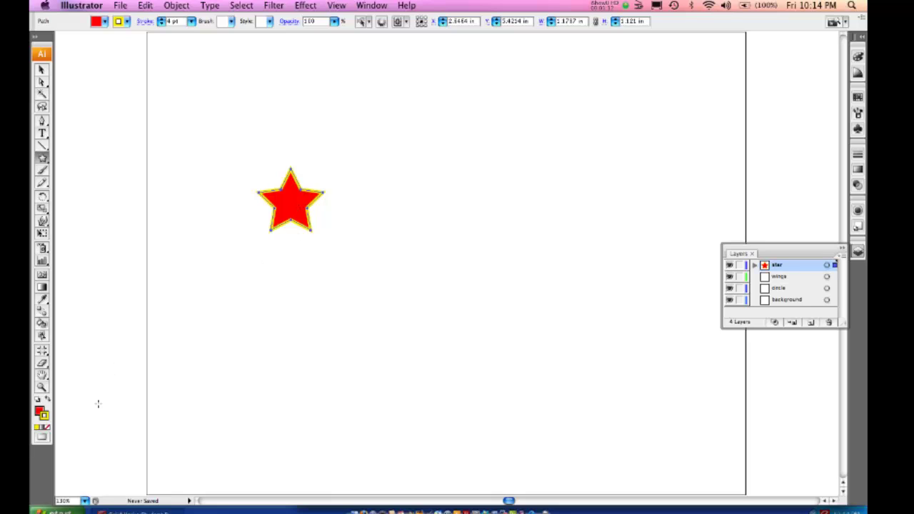
Give the star a white fill and red outline, then make the circle layer active
{"action": "left_click", "coordinate": [47, 402]}
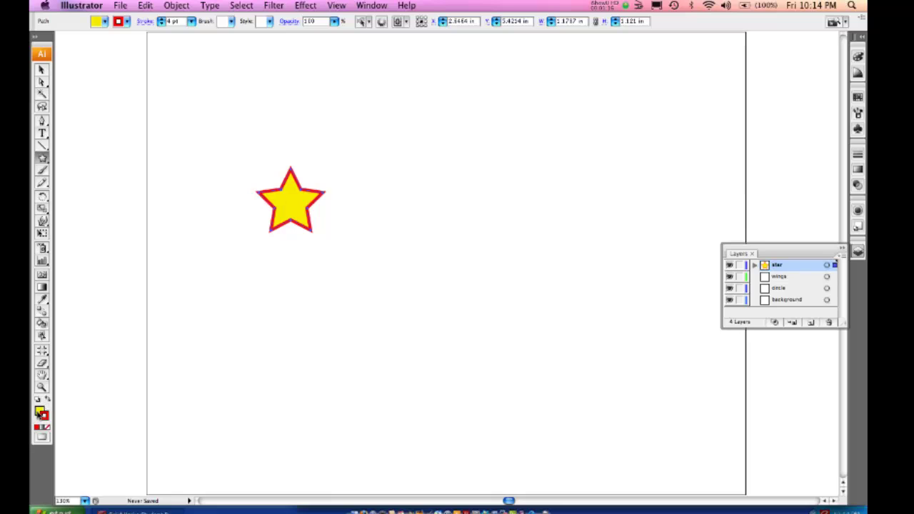
{"action": "double_click", "coordinate": [39, 412]}
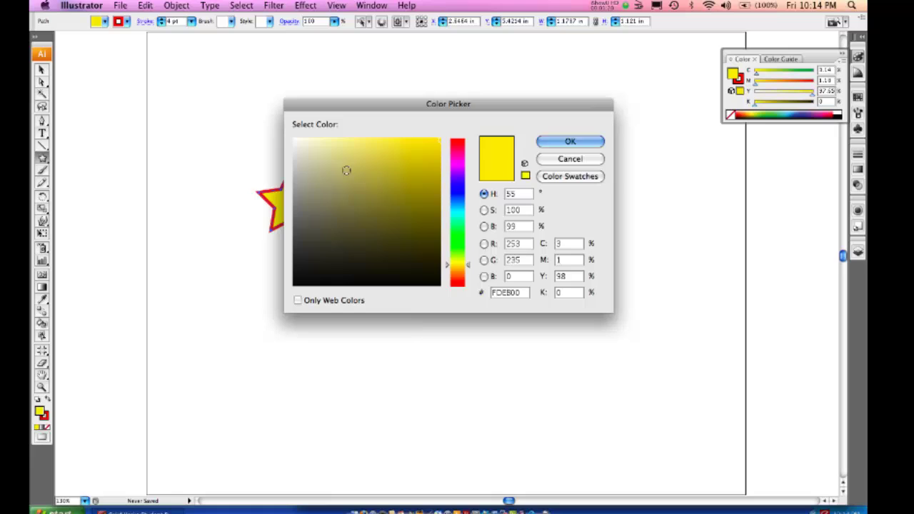
{"action": "left_click_drag", "start_coordinate": [299, 145], "coordinate": [294, 138]}
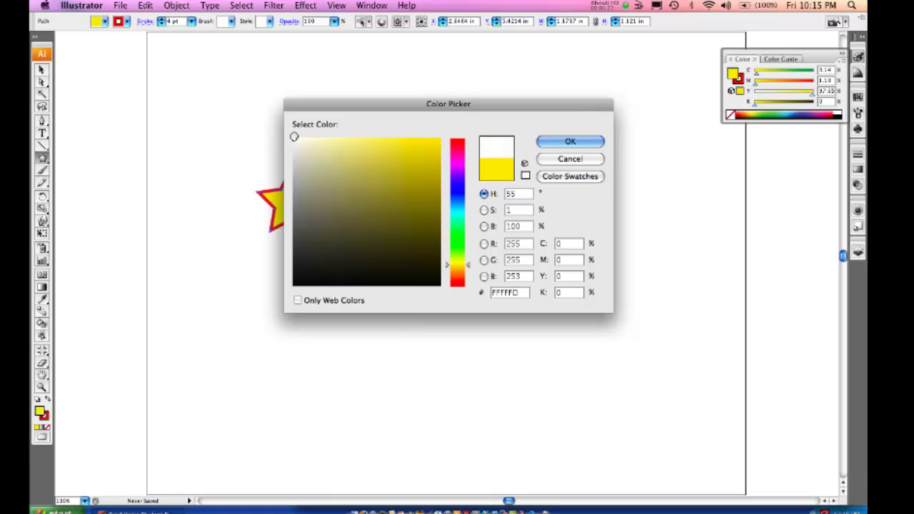
{"action": "left_click", "coordinate": [571, 143]}
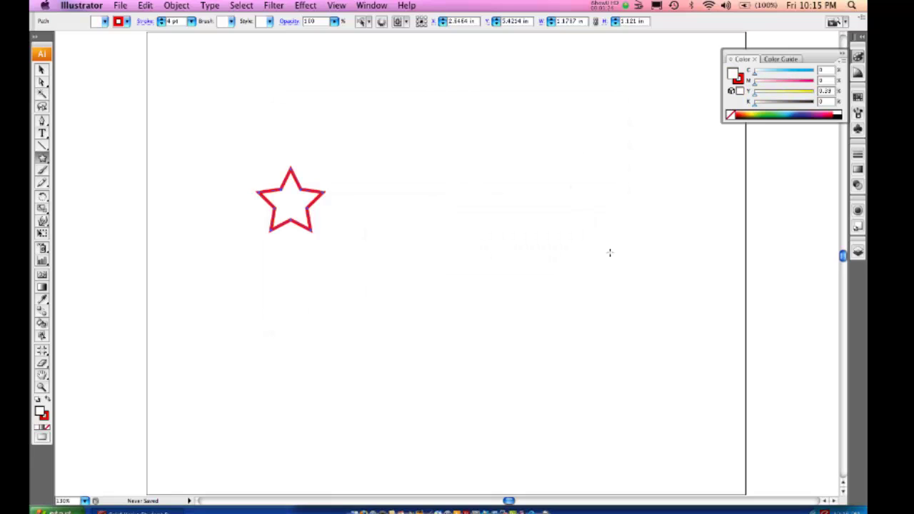
{"action": "left_click", "coordinate": [858, 253]}
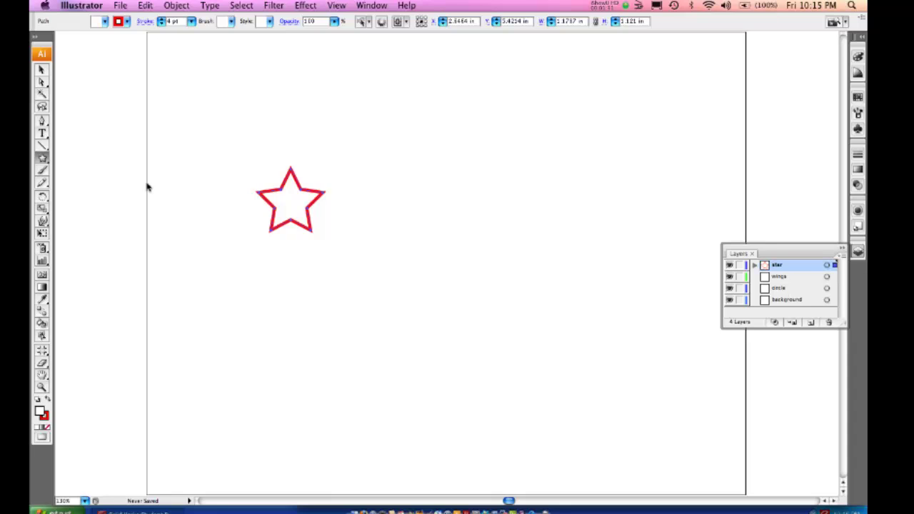
{"action": "left_click", "coordinate": [776, 289]}
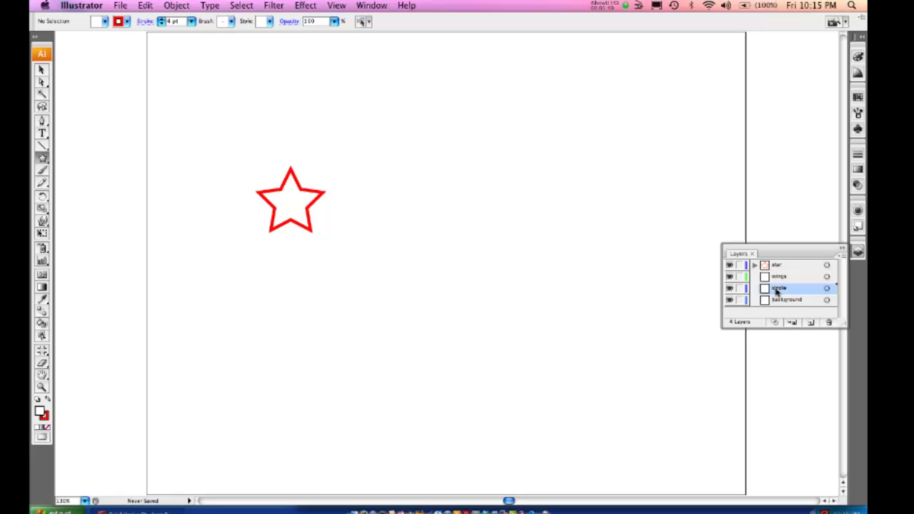
Lock the star and wings layers and draw a circle around the star with the Ellipse Tool
{"action": "left_click_drag", "start_coordinate": [739, 265], "coordinate": [738, 277]}
{"action": "left_click", "coordinate": [42, 160]}
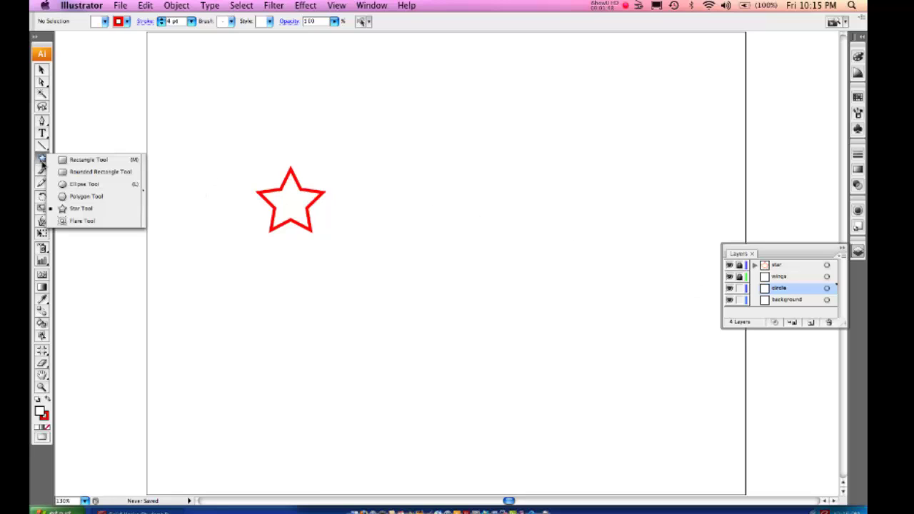
{"action": "left_click", "coordinate": [82, 184]}
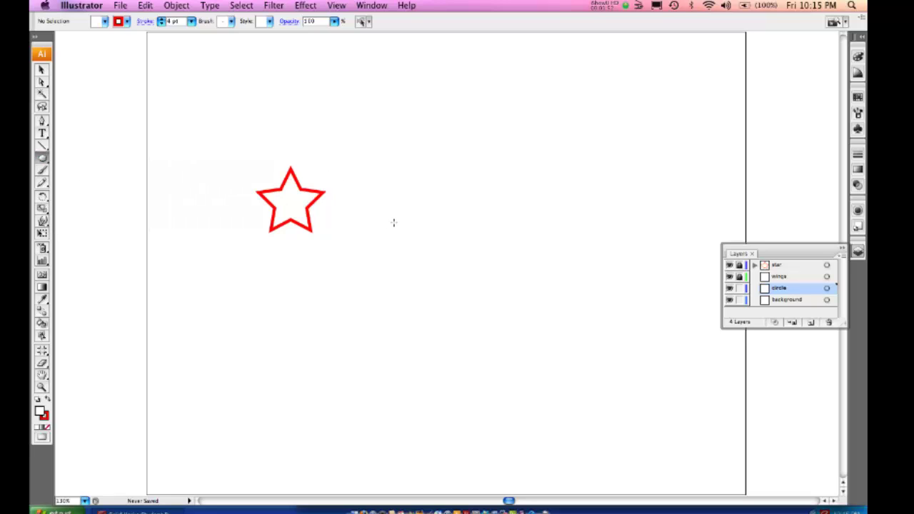
{"action": "left_click_drag", "start_coordinate": [248, 160], "coordinate": [333, 240]}
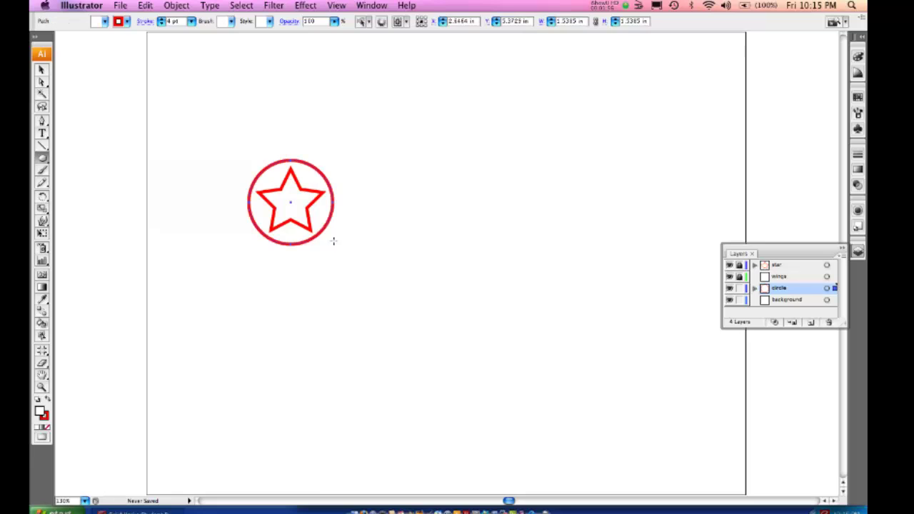
Give the circle a blue 0000FF fill and a white outline
{"action": "left_click", "coordinate": [39, 411]}
{"action": "double_click", "coordinate": [40, 412]}
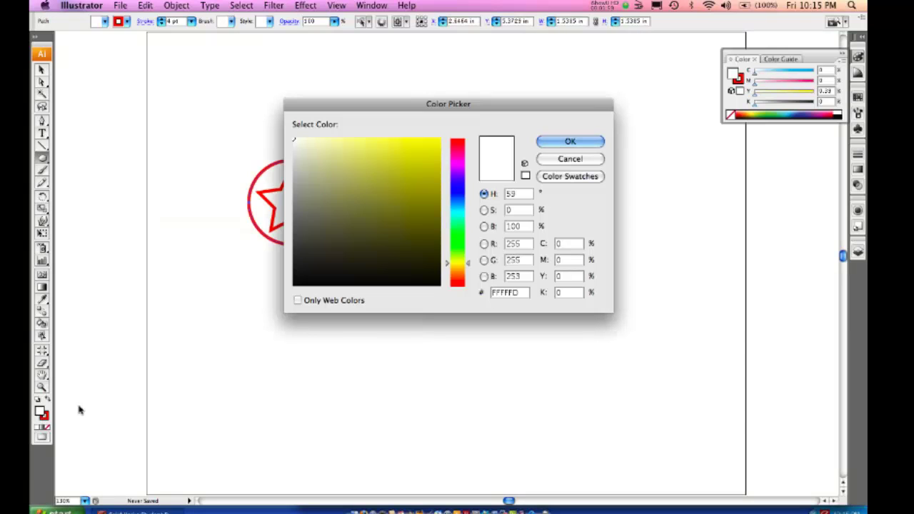
{"action": "left_click", "coordinate": [459, 188]}
{"action": "left_click", "coordinate": [440, 139]}
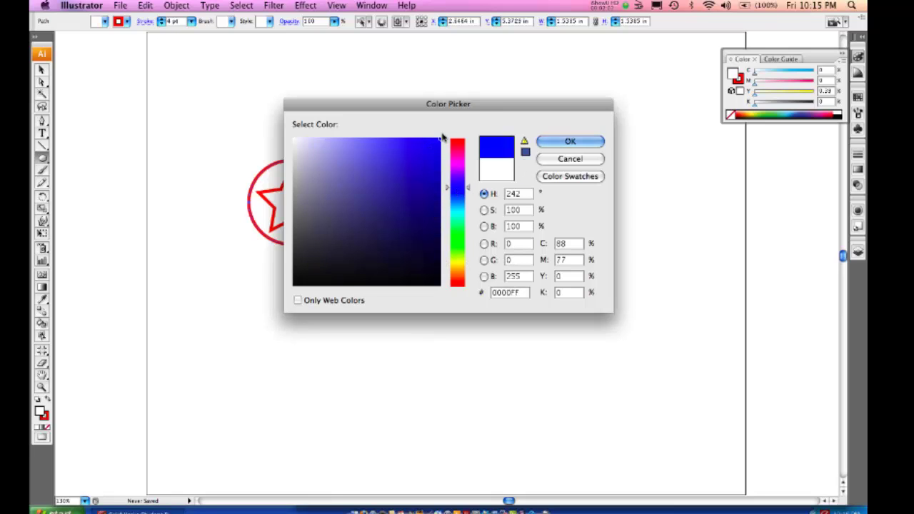
{"action": "left_click", "coordinate": [570, 142]}
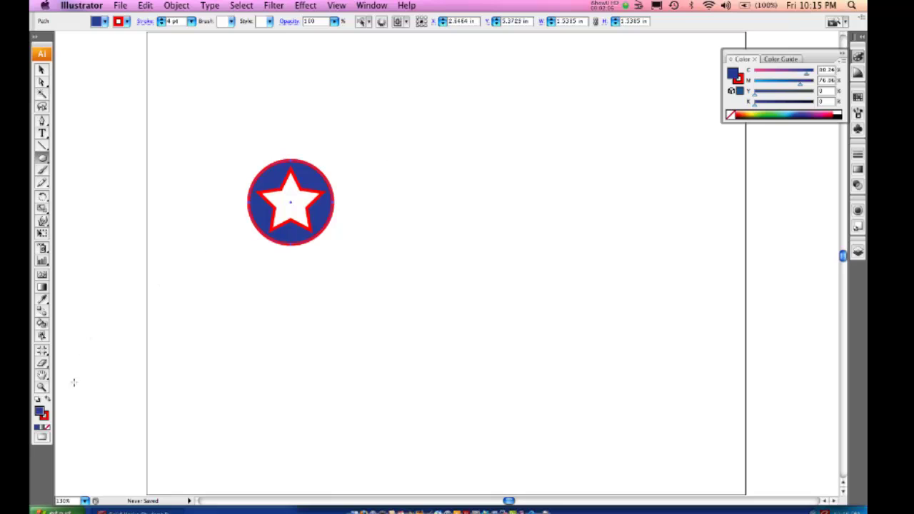
{"action": "double_click", "coordinate": [47, 418]}
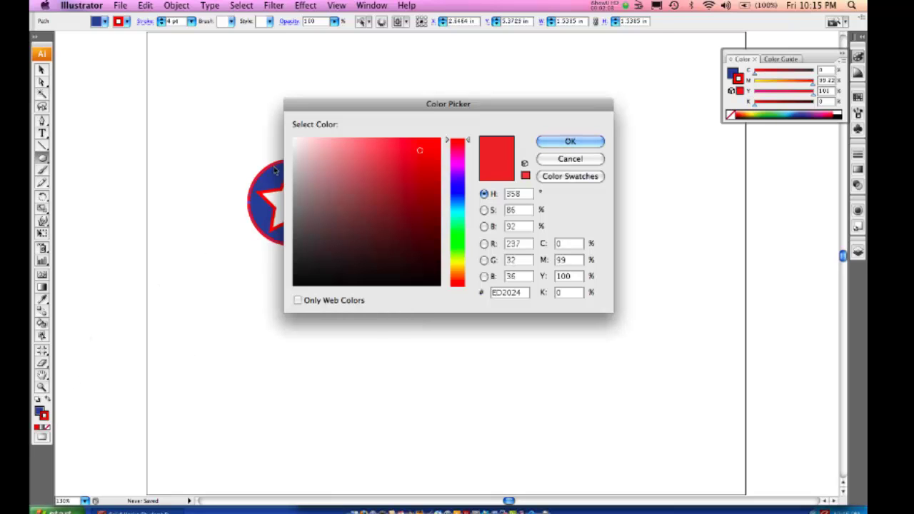
{"action": "left_click_drag", "start_coordinate": [302, 147], "coordinate": [283, 137]}
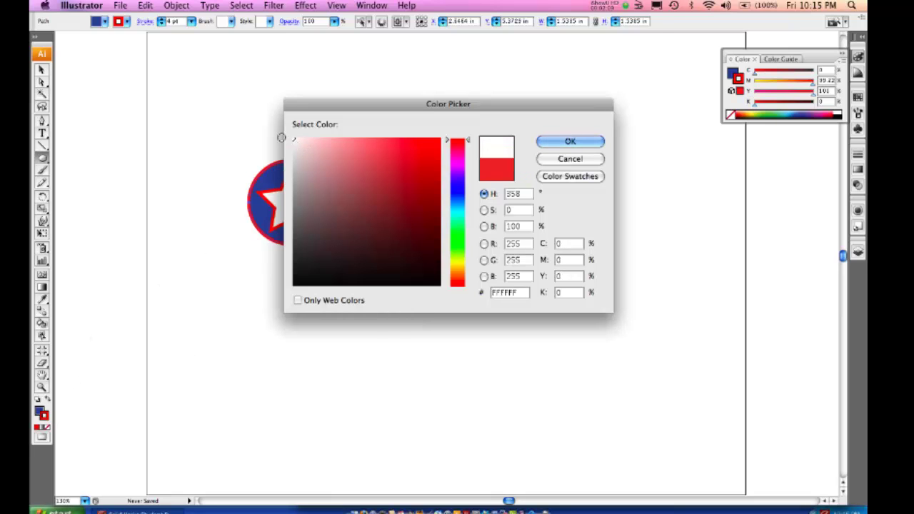
{"action": "left_click", "coordinate": [569, 142]}
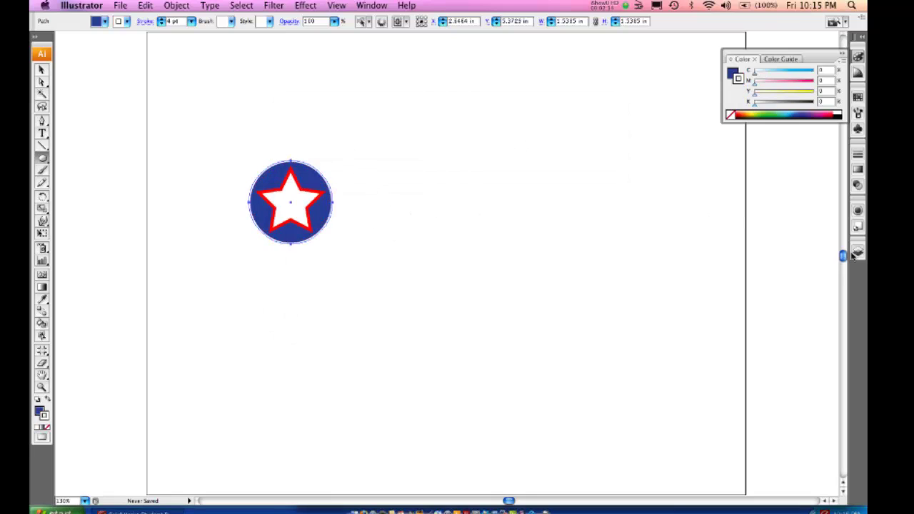
Deselect the artwork and unlock the wings layer
{"action": "left_click", "coordinate": [859, 253]}
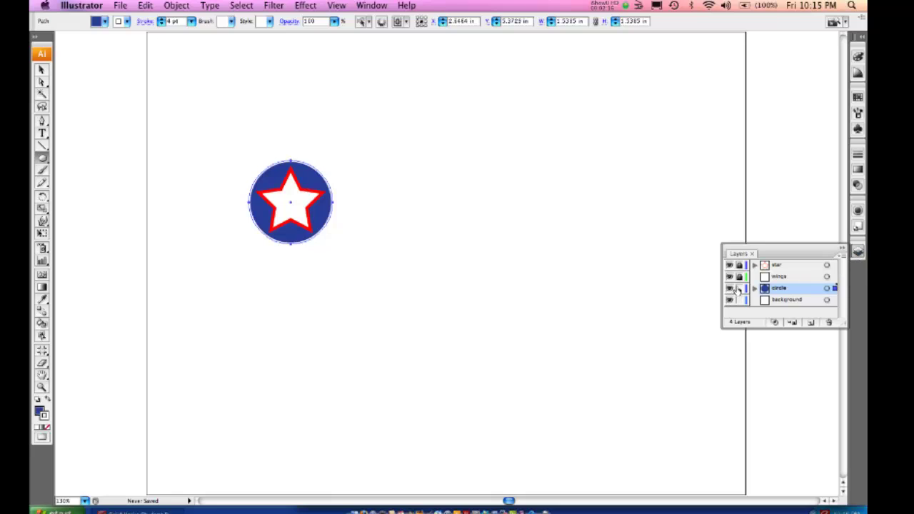
{"action": "left_click", "coordinate": [738, 288]}
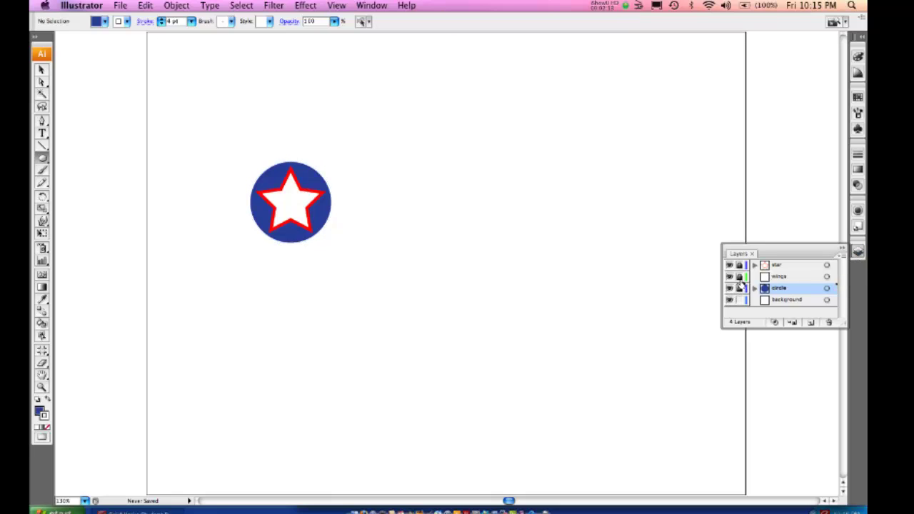
{"action": "left_click", "coordinate": [738, 277]}
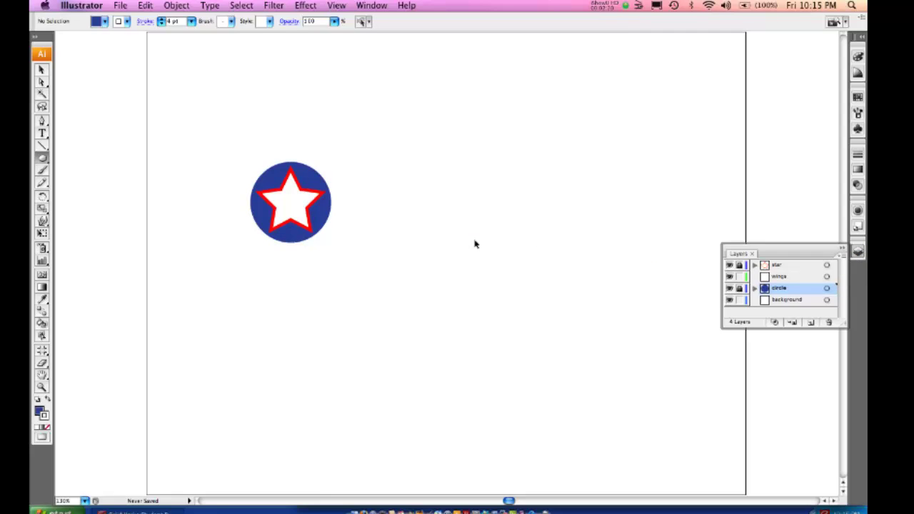